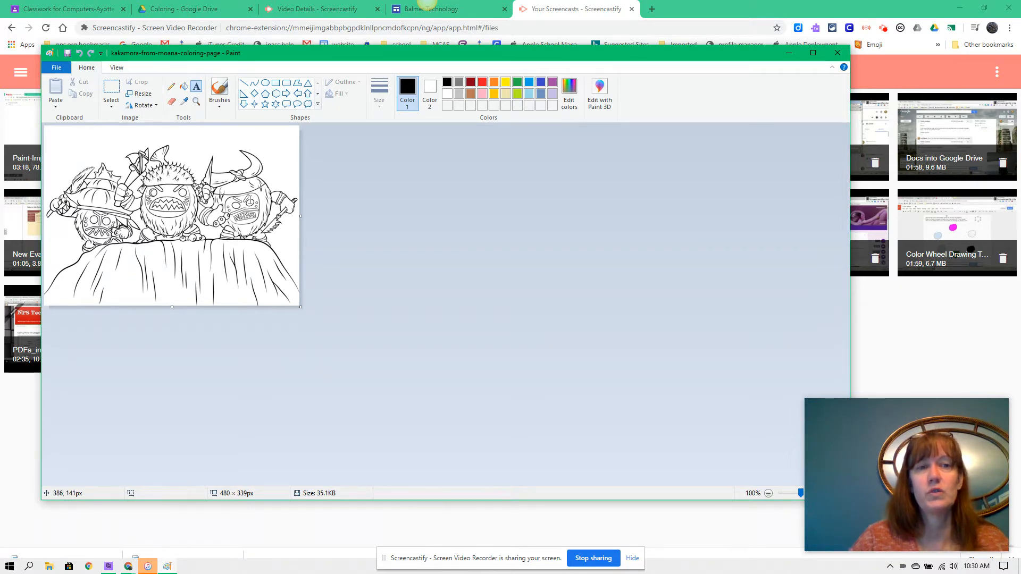
# - Zoom the coloring page in to 800% and bring the middle character's face into view
pyautogui.click(118, 69)
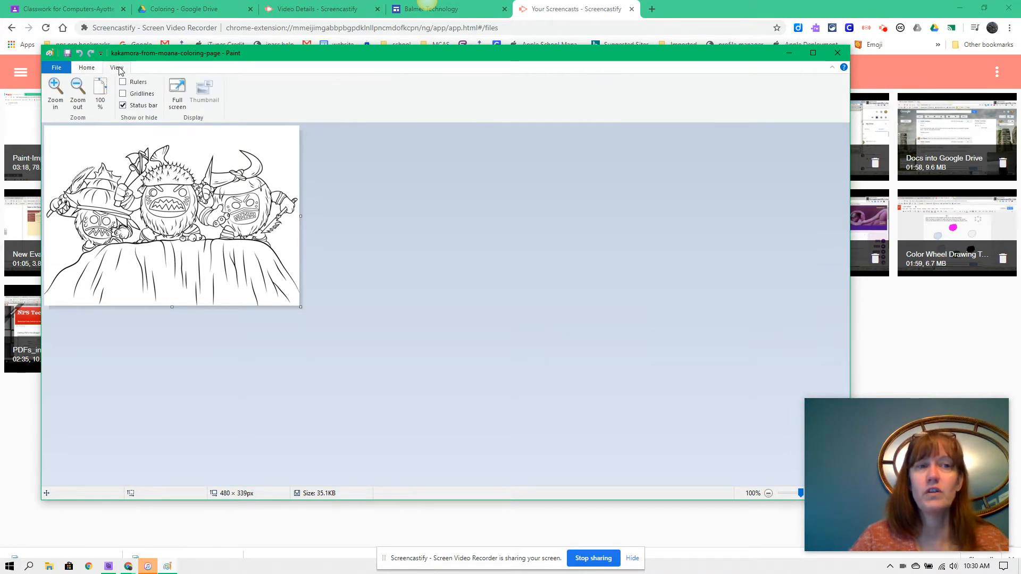
pyautogui.click(54, 87)
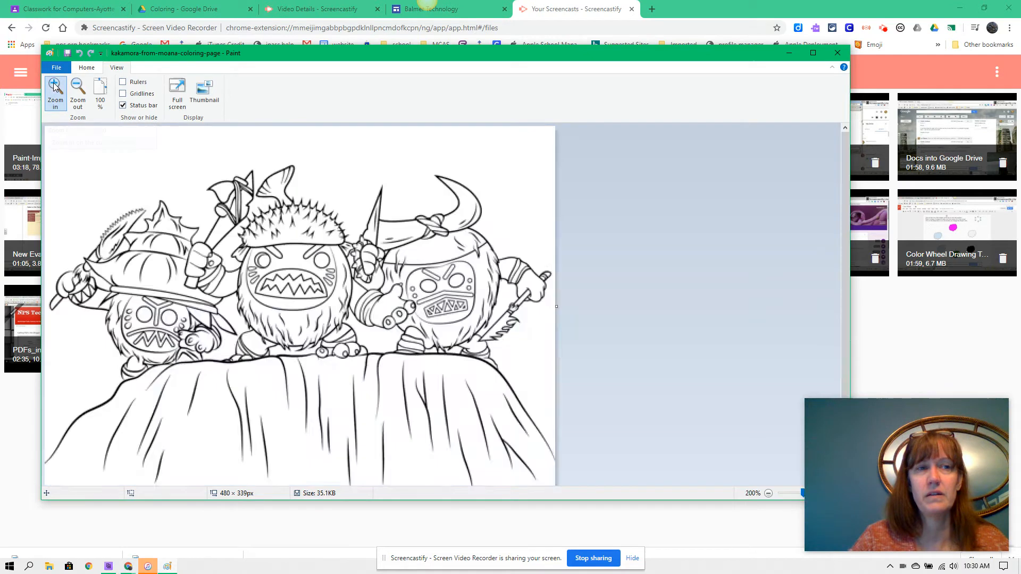
pyautogui.click(55, 86)
pyautogui.click(55, 86)
pyautogui.click(55, 87)
pyautogui.click(55, 87)
pyautogui.click(54, 87)
pyautogui.click(55, 86)
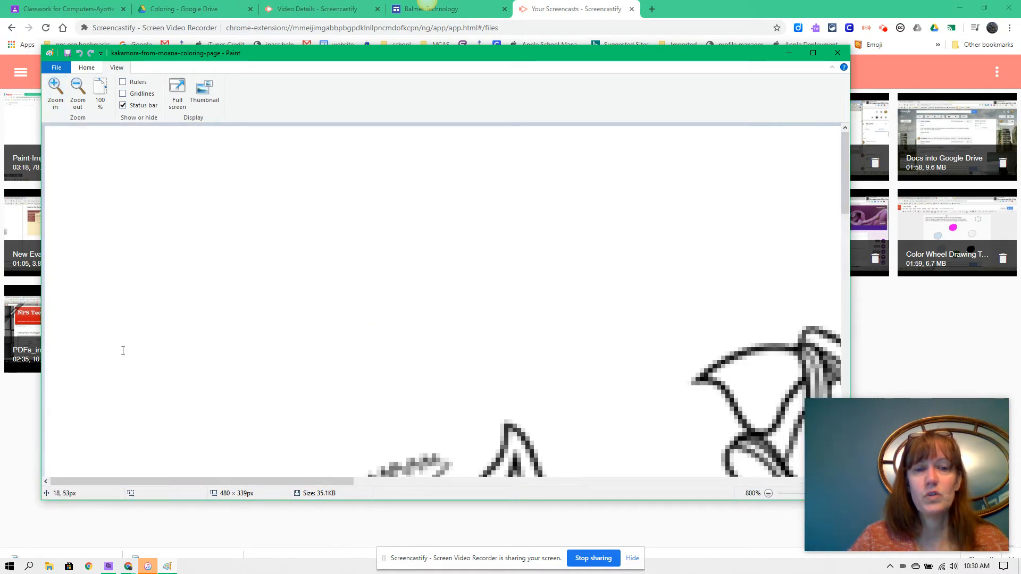
pyautogui.moveTo(235, 484)
pyautogui.mouseDown()
pyautogui.moveTo(451, 495)
pyautogui.moveTo(314, 526)
pyautogui.moveTo(443, 495)
pyautogui.mouseUp()
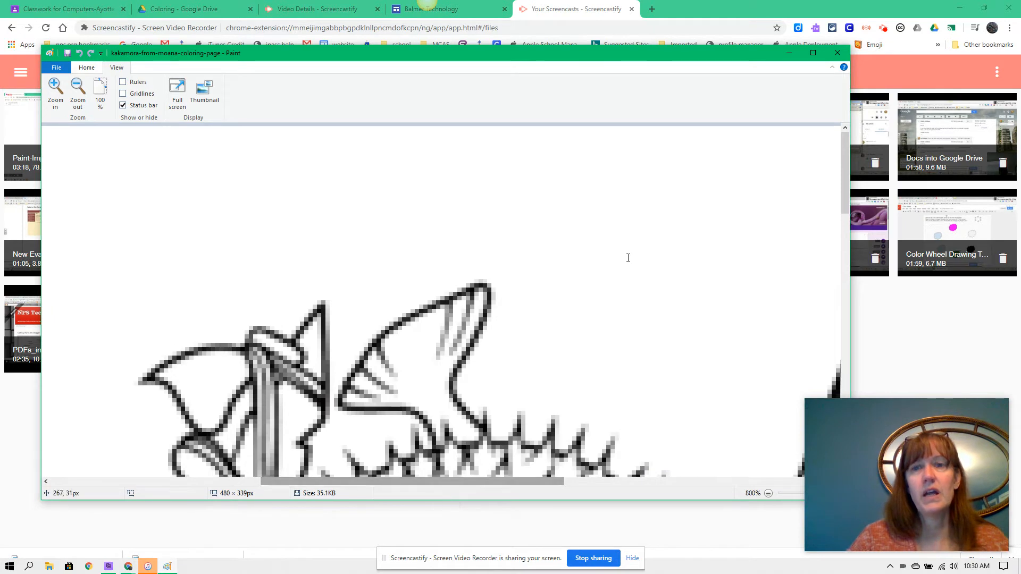
pyautogui.moveTo(842, 187)
pyautogui.mouseDown()
pyautogui.moveTo(844, 334)
pyautogui.moveTo(831, 270)
pyautogui.mouseUp()
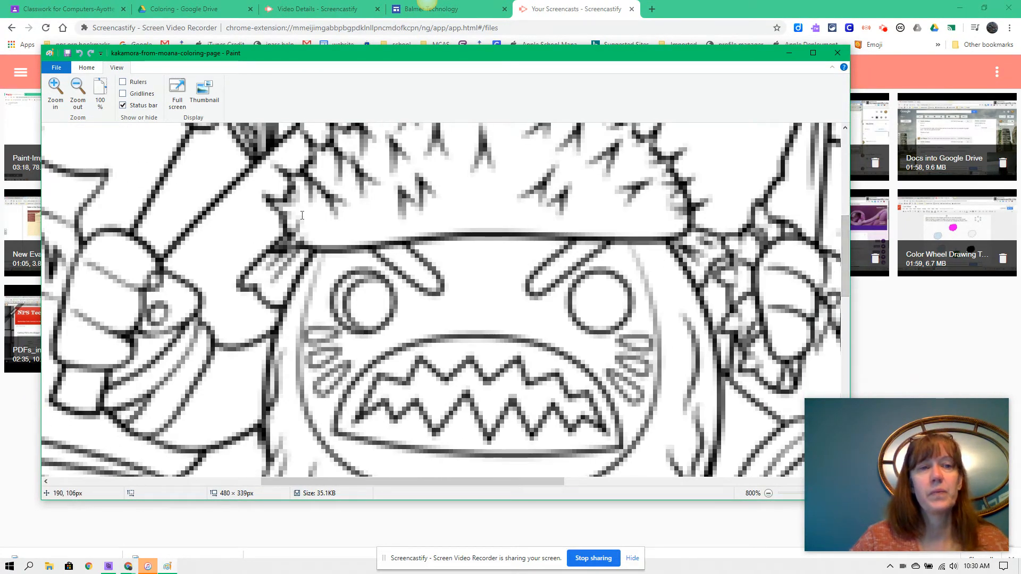
# - Fill the blank areas of the middle character's face with yellow, including around the eyes, mouth and cheek marks
pyautogui.click(86, 67)
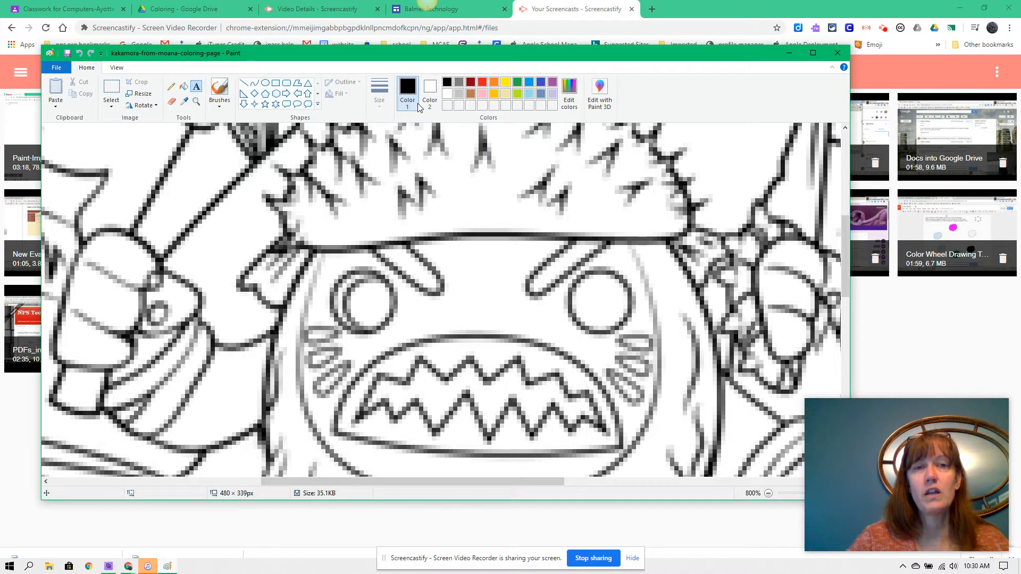
pyautogui.click(482, 94)
pyautogui.click(483, 83)
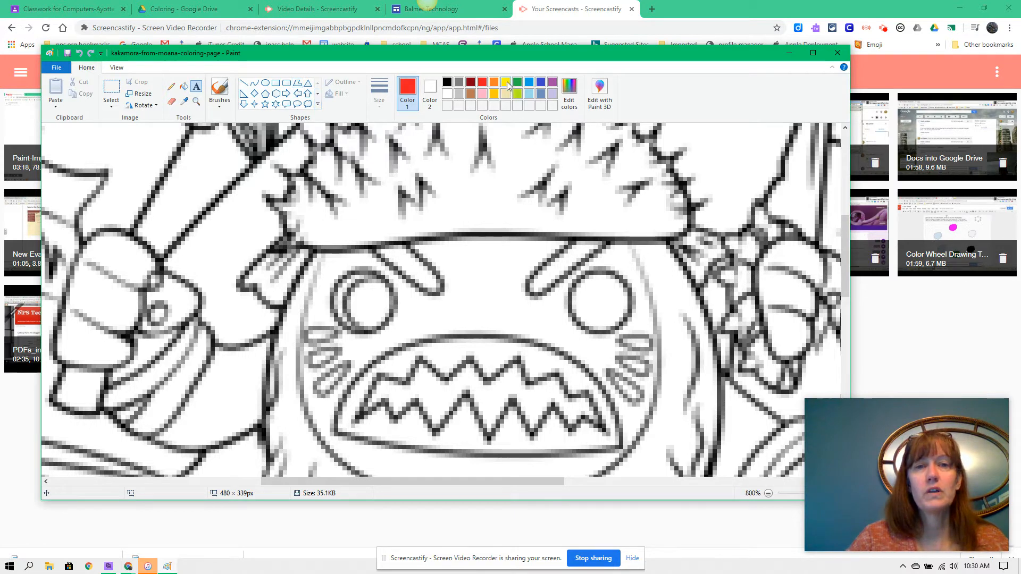
pyautogui.click(508, 83)
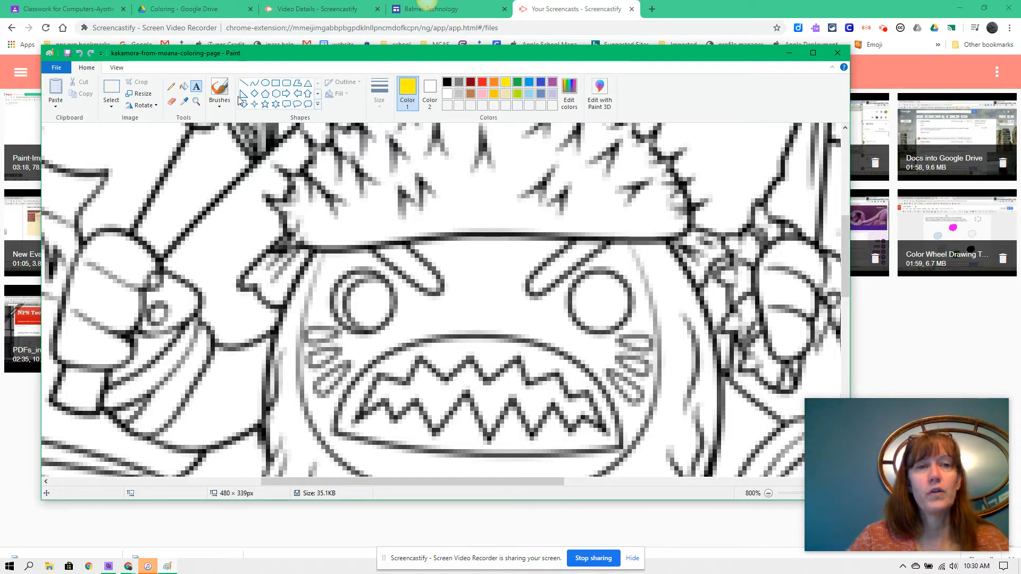
pyautogui.click(185, 87)
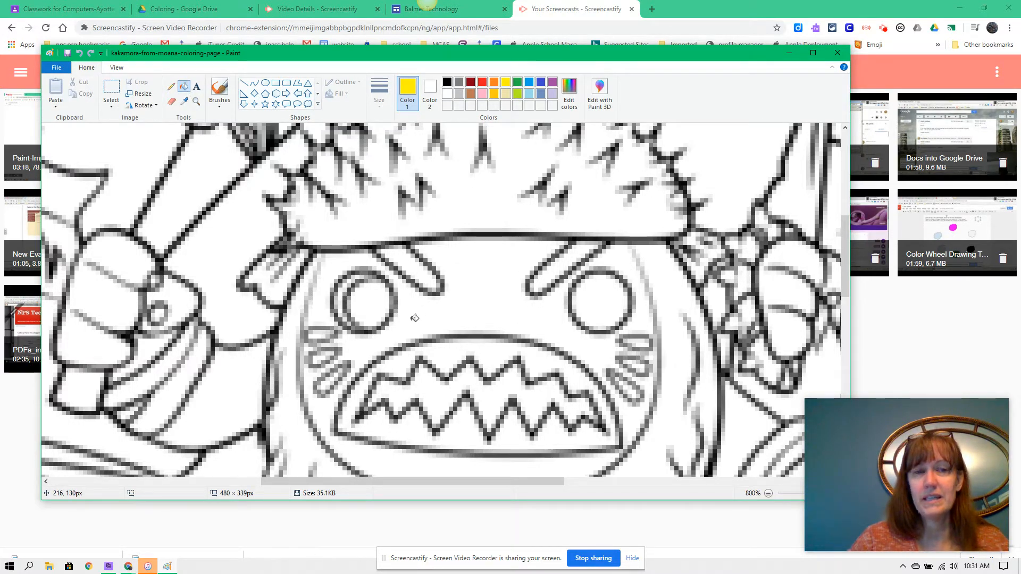
pyautogui.click(478, 290)
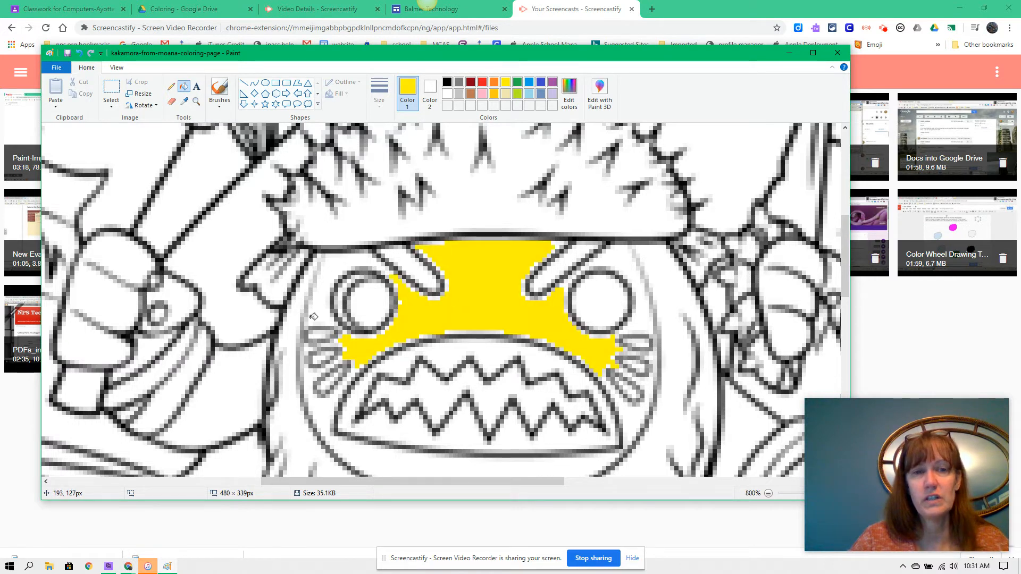
pyautogui.click(617, 260)
pyautogui.click(633, 414)
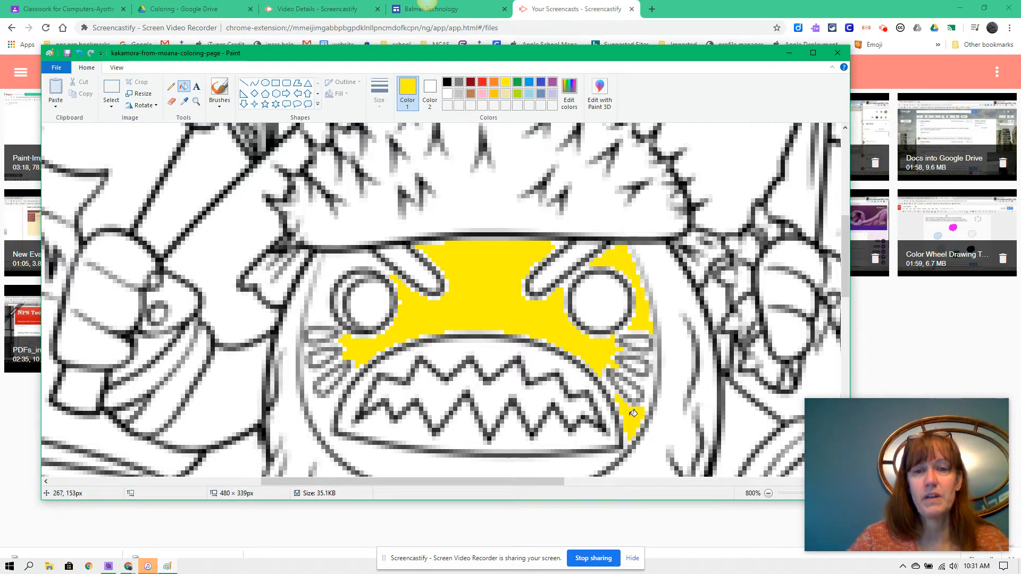
pyautogui.click(556, 467)
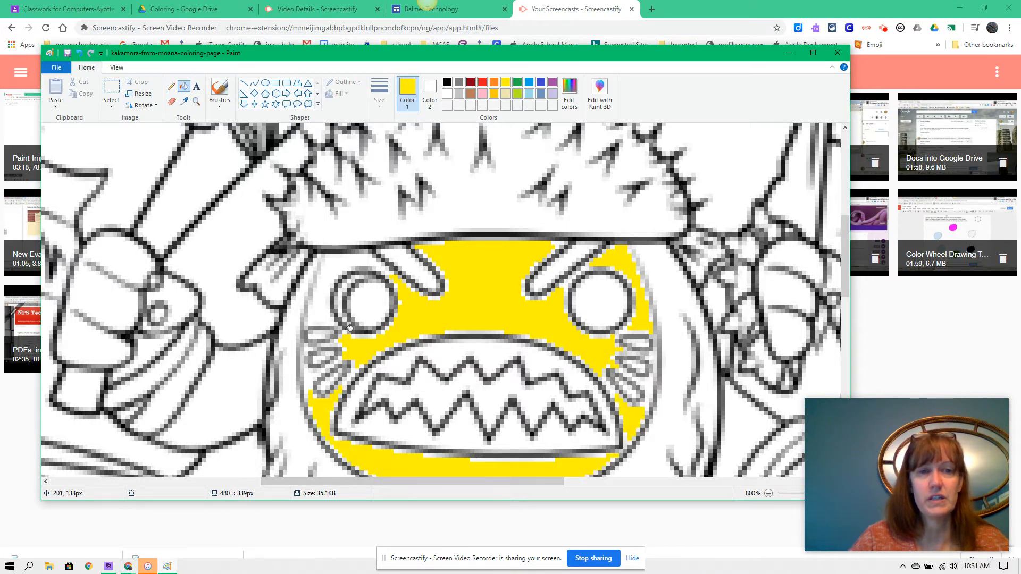
pyautogui.click(326, 307)
pyautogui.click(316, 371)
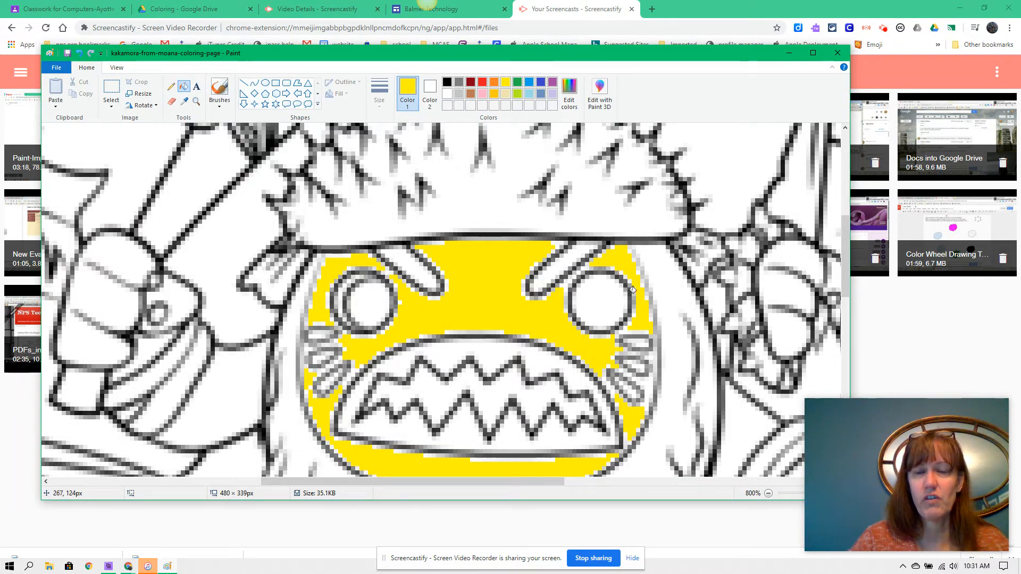
# - Try touching up the left edge of the face in yellow with the Pencil at its thinnest size, and undo the stroke
pyautogui.click(171, 87)
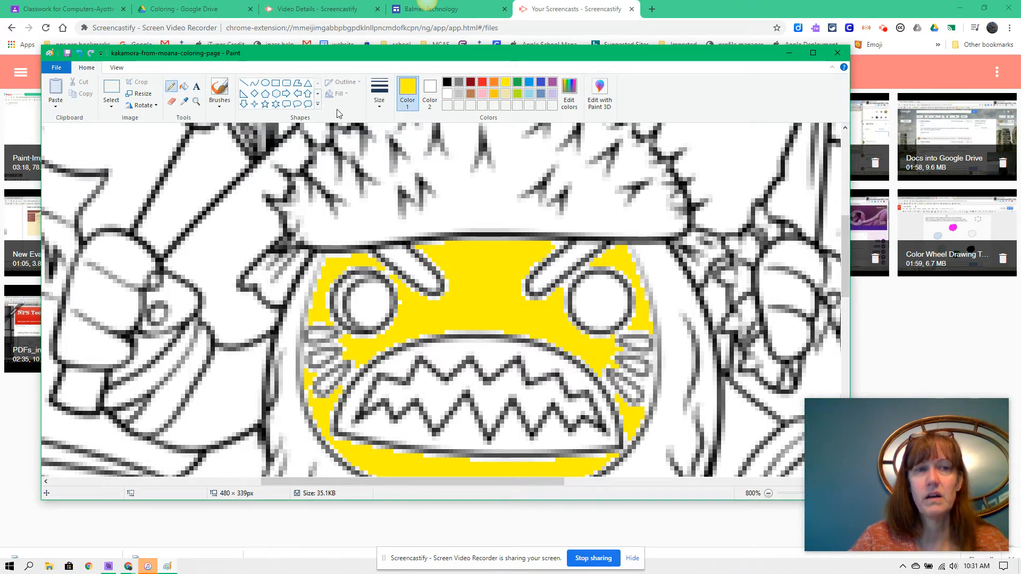
pyautogui.click(379, 104)
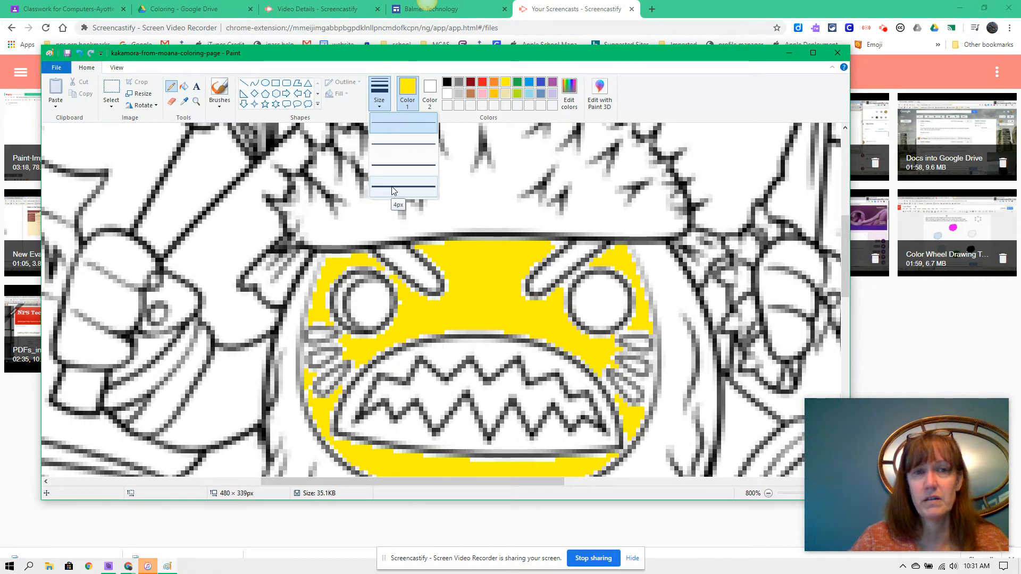
pyautogui.click(400, 126)
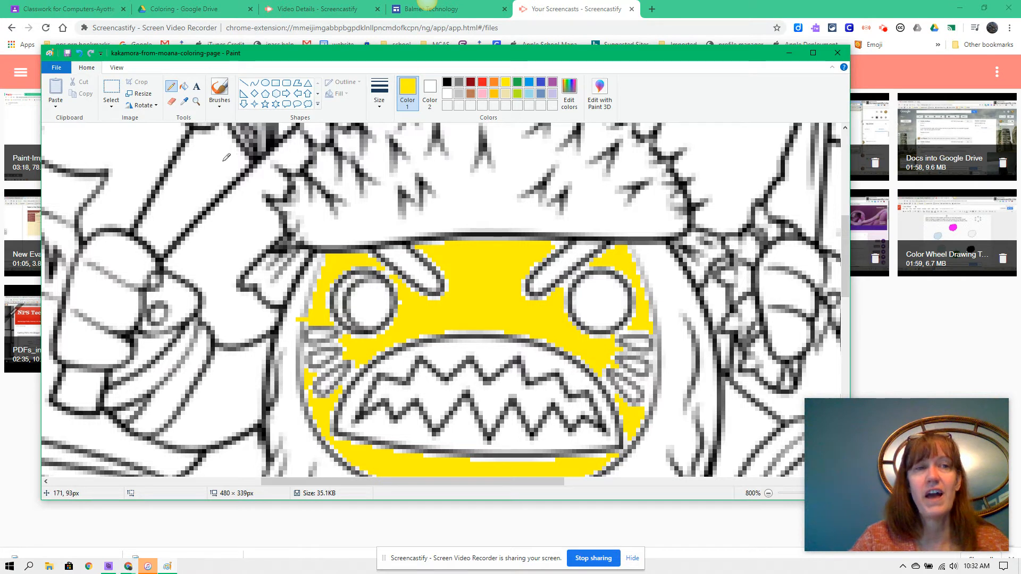
pyautogui.click(82, 52)
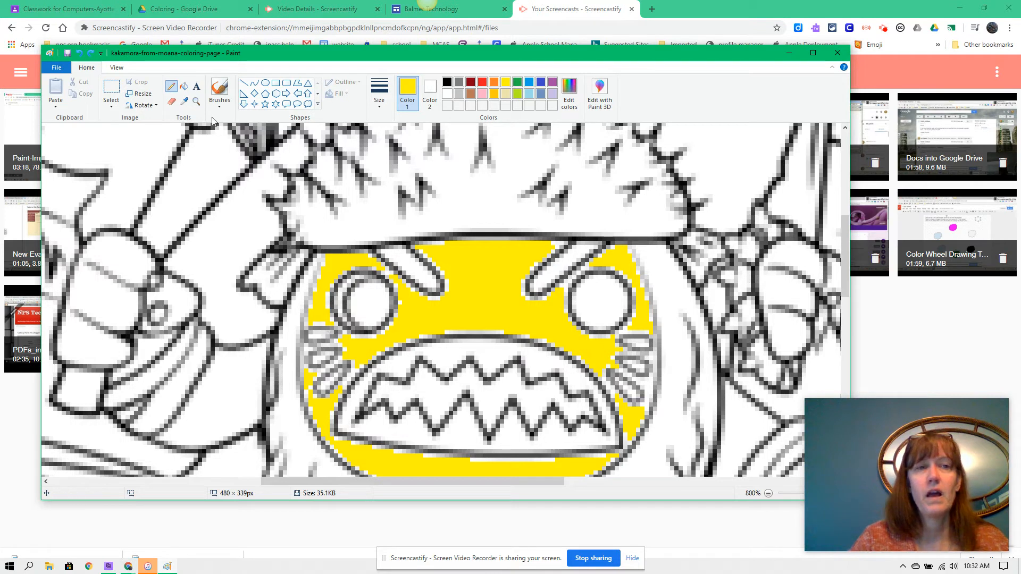
# - Try covering the left cheek marks using the Eraser with yellow as Color 2, and undo the strokes
pyautogui.click(171, 102)
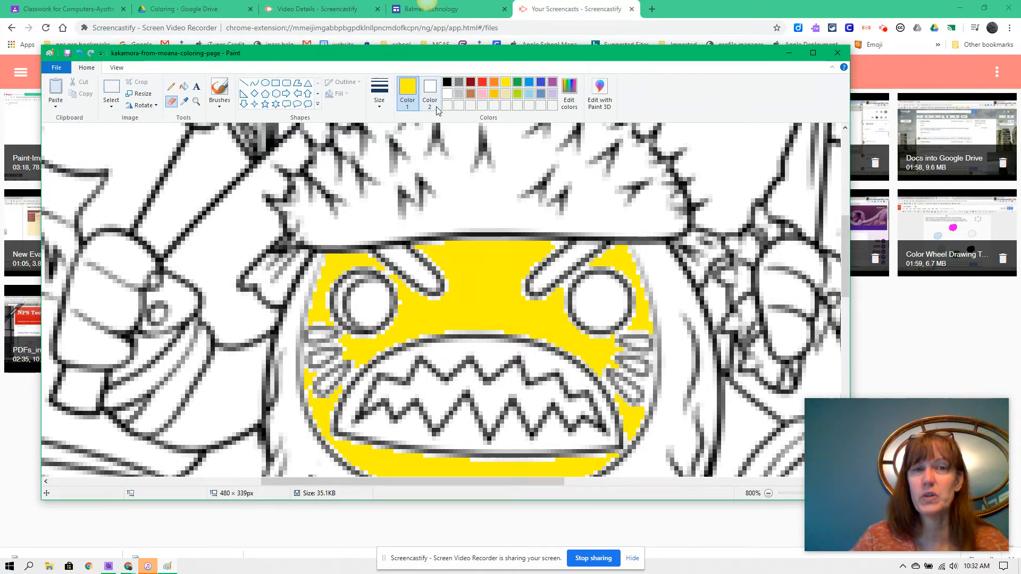
pyautogui.click(429, 92)
pyautogui.click(503, 82)
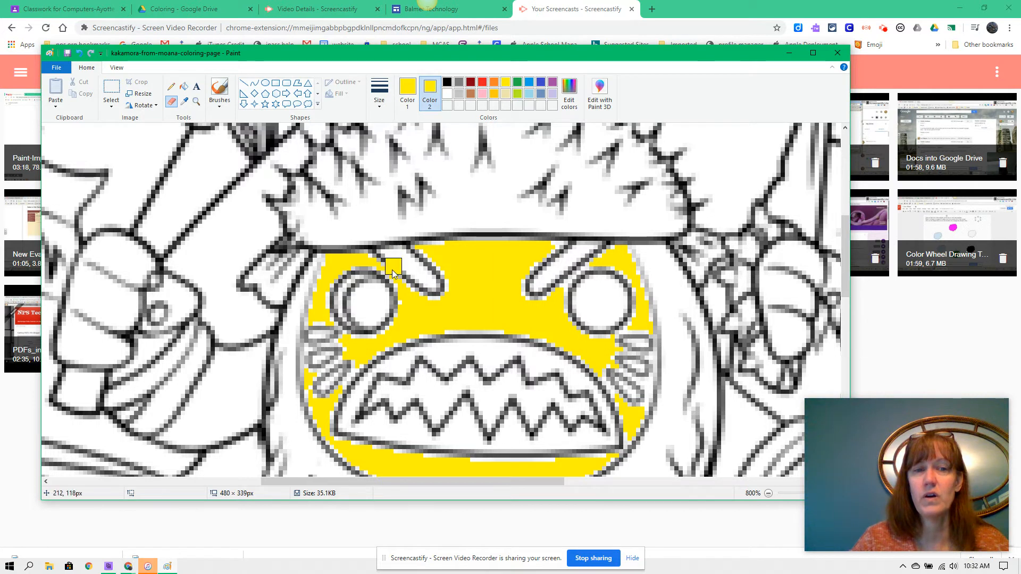
pyautogui.moveTo(340, 357); pyautogui.dragTo(398, 340)
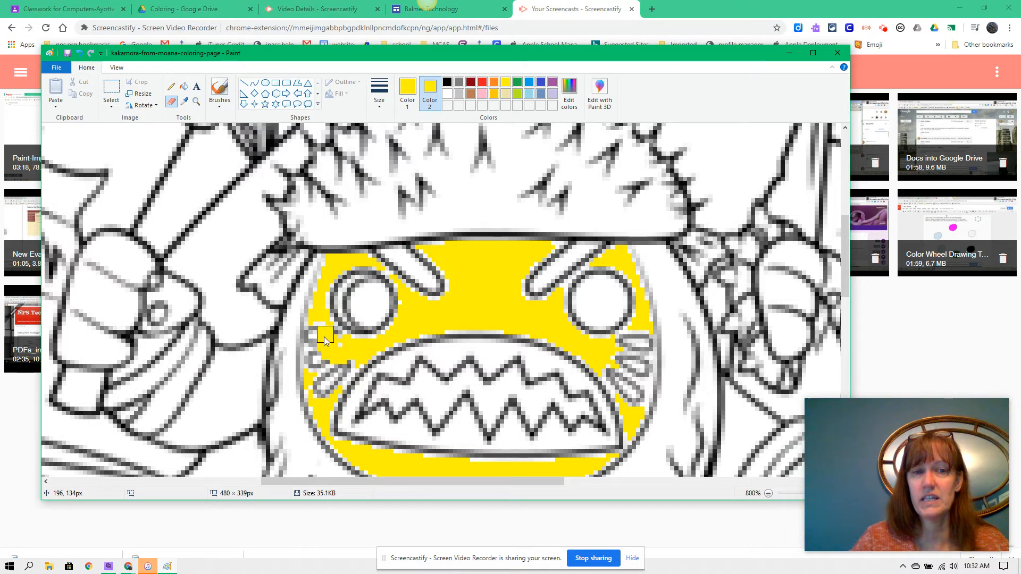
pyautogui.moveTo(322, 357); pyautogui.dragTo(324, 386)
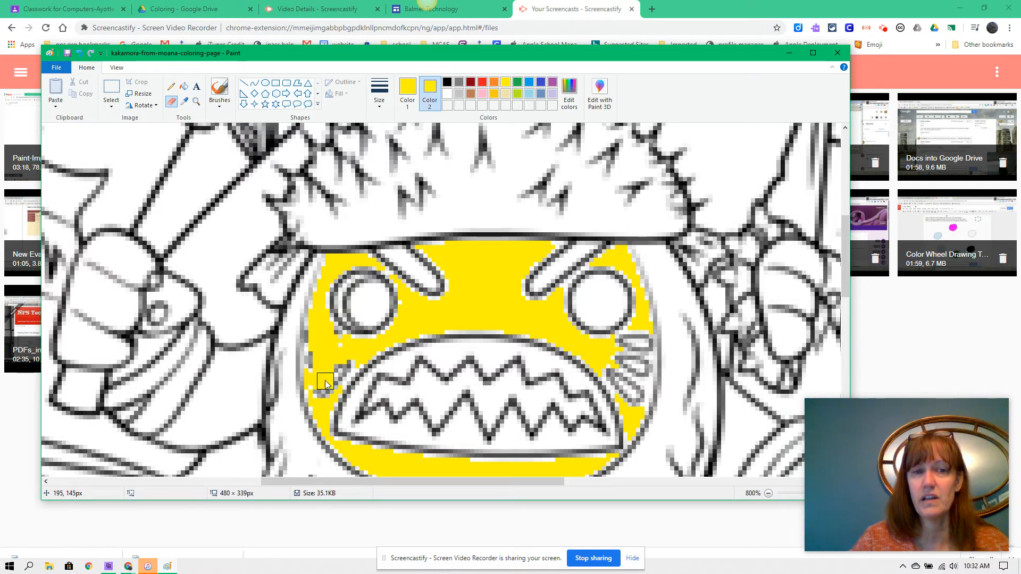
pyautogui.click(80, 56)
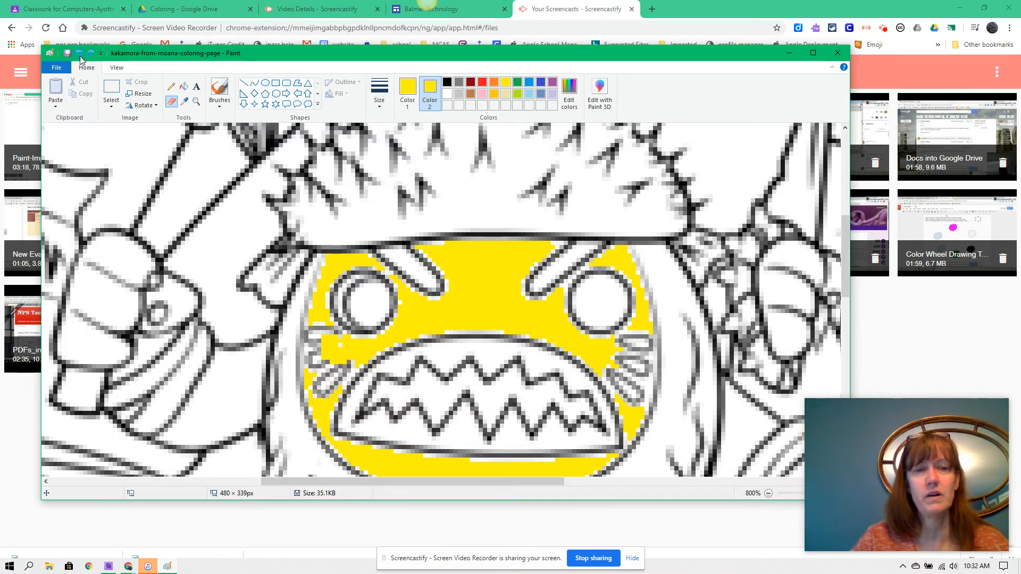
pyautogui.click(79, 56)
pyautogui.click(80, 55)
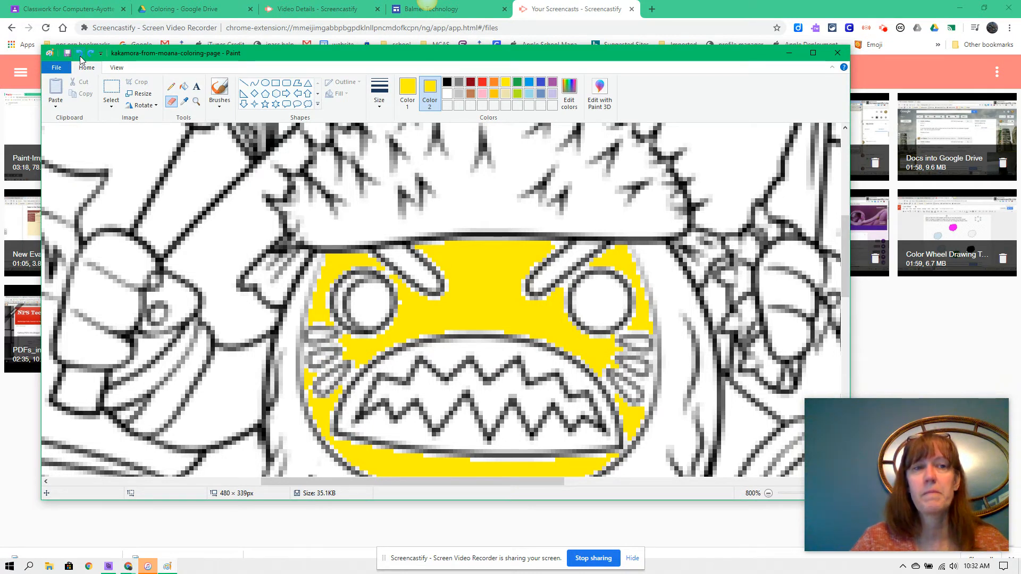
# - Add the text "Mr. Cool" on the middle character's headband and widen its text box so it fits on one line
pyautogui.click(197, 88)
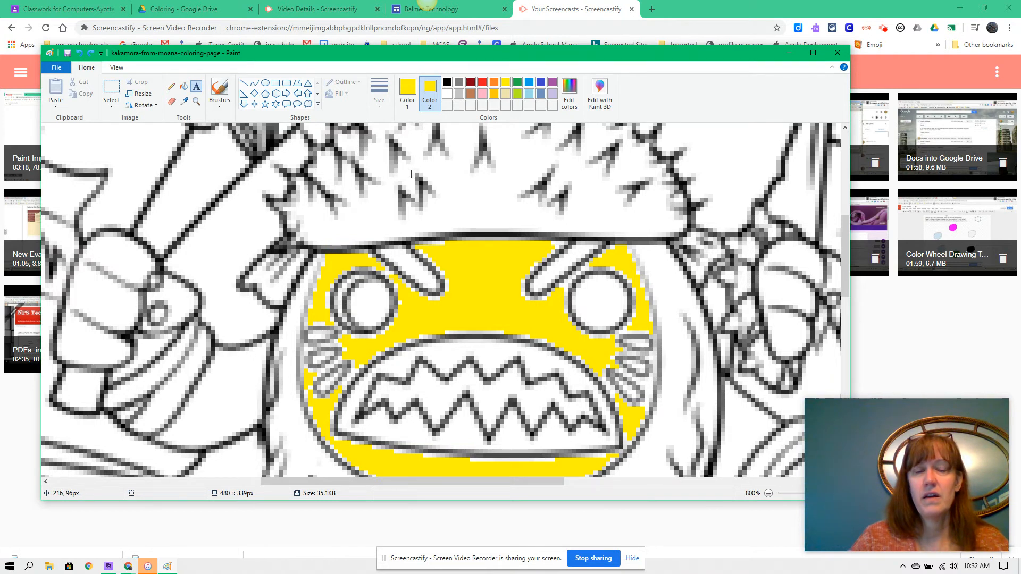
pyautogui.click(412, 175)
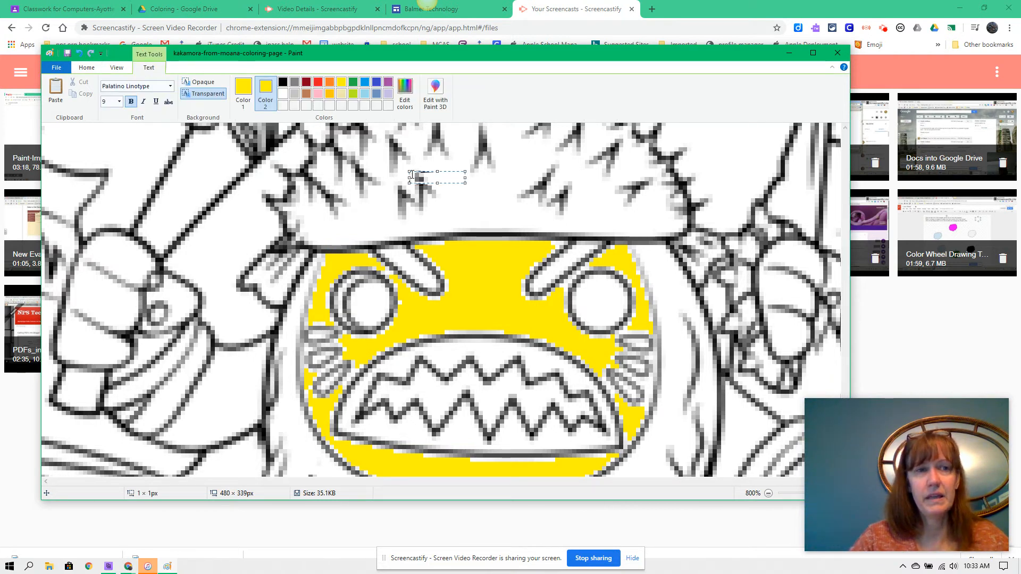
pyautogui.write('M')
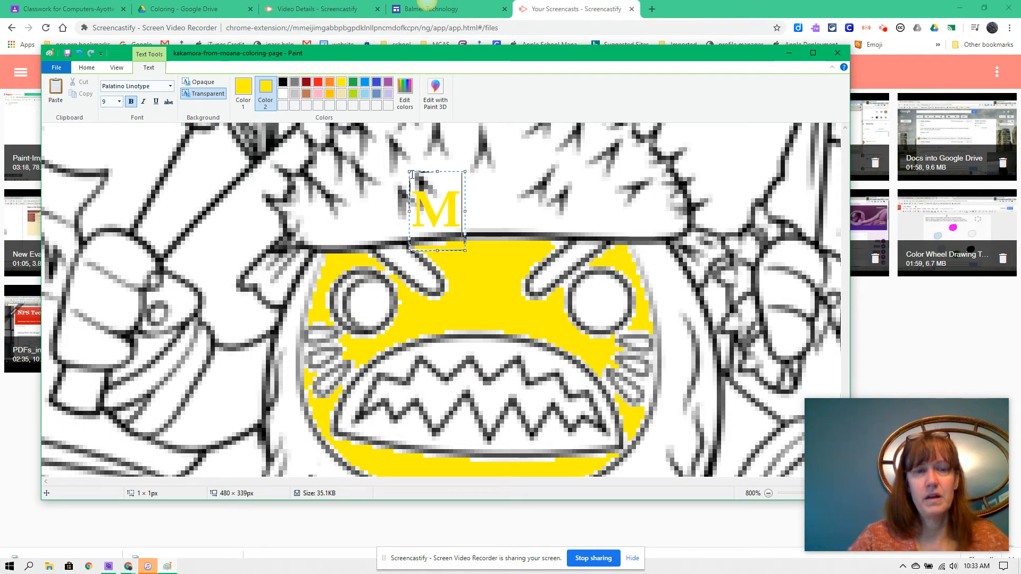
pyautogui.write('r')
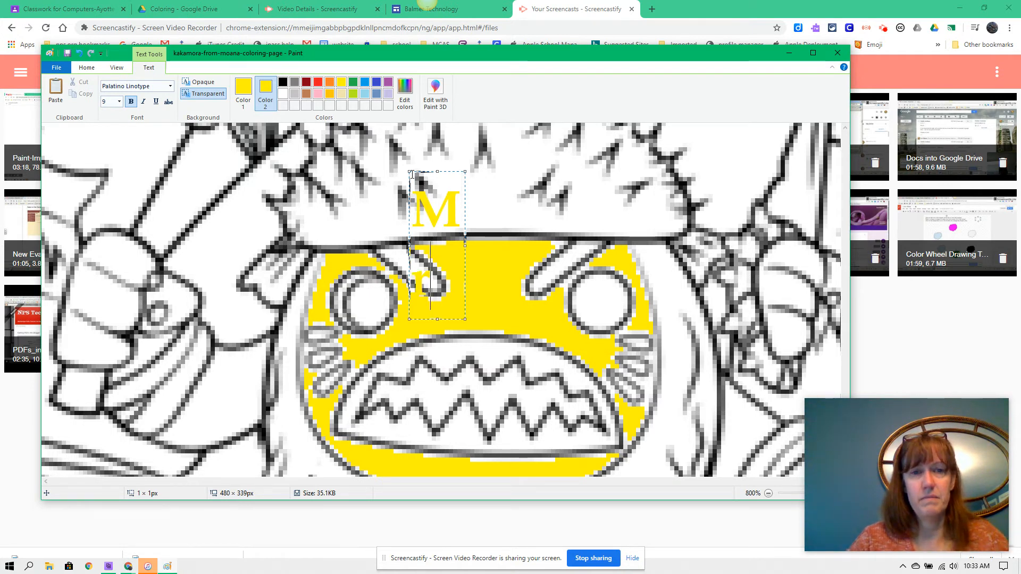
pyautogui.write('. ')
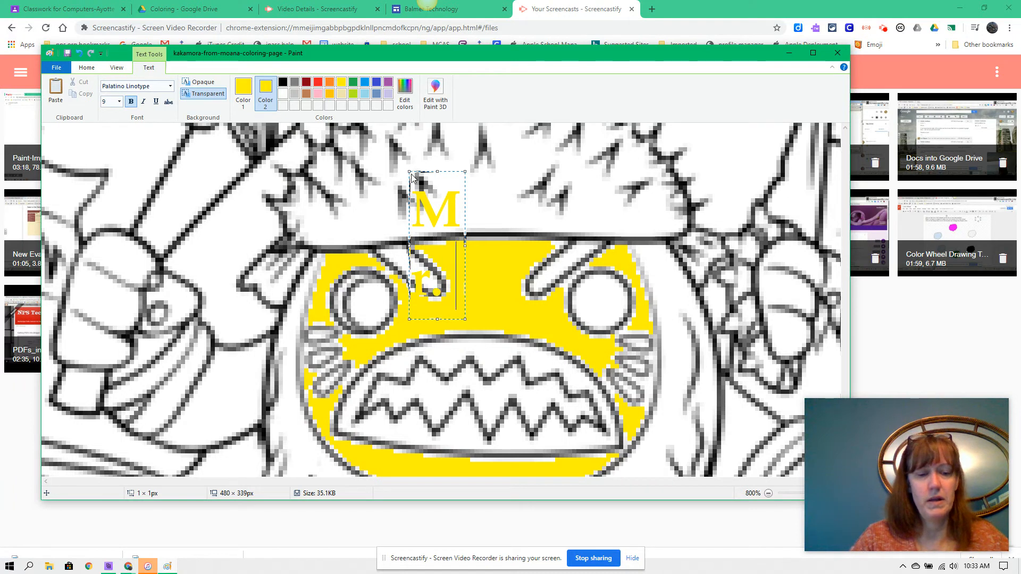
pyautogui.write('Cool')
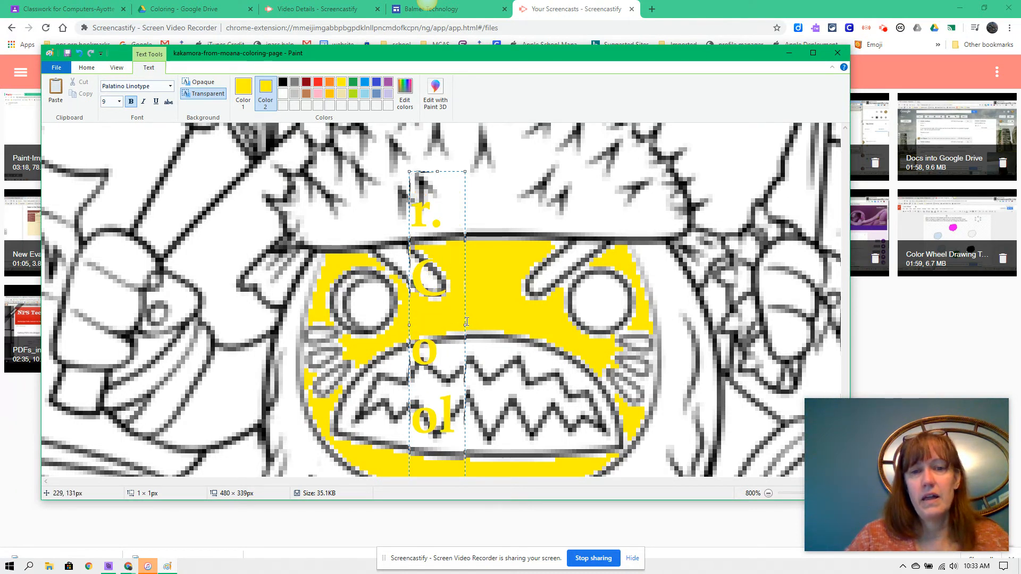
pyautogui.moveTo(465, 325); pyautogui.dragTo(653, 325)
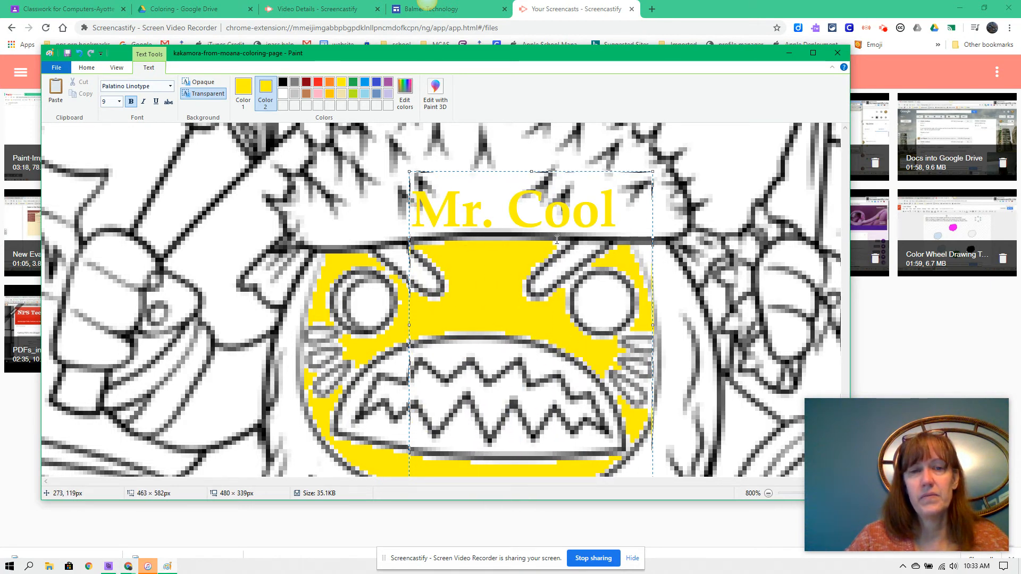
# - Set Color 2 to red with the whole "Mr. Cool" text selected, and commit the text to the picture
pyautogui.moveTo(617, 213); pyautogui.dragTo(427, 217)
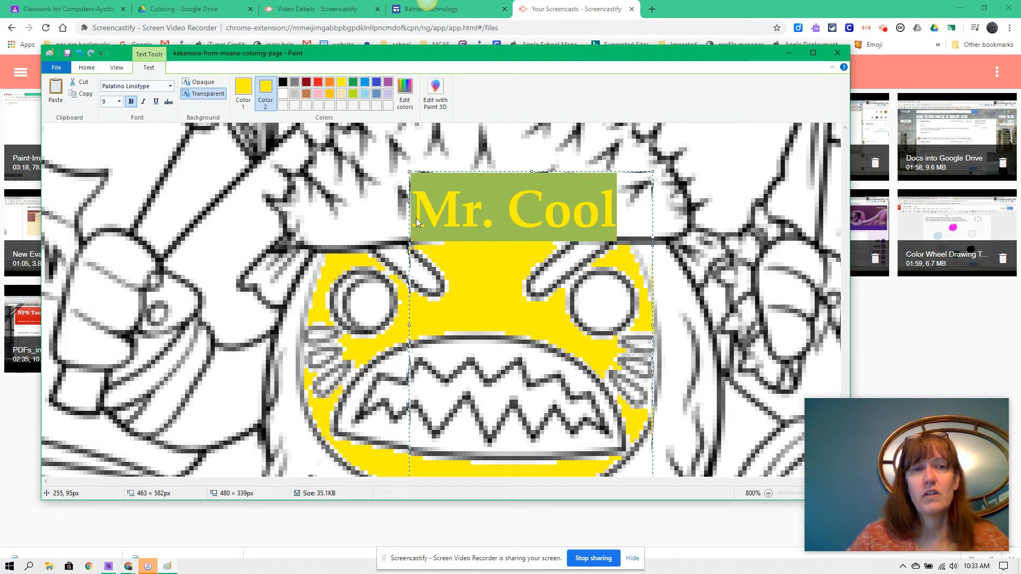
pyautogui.click(318, 83)
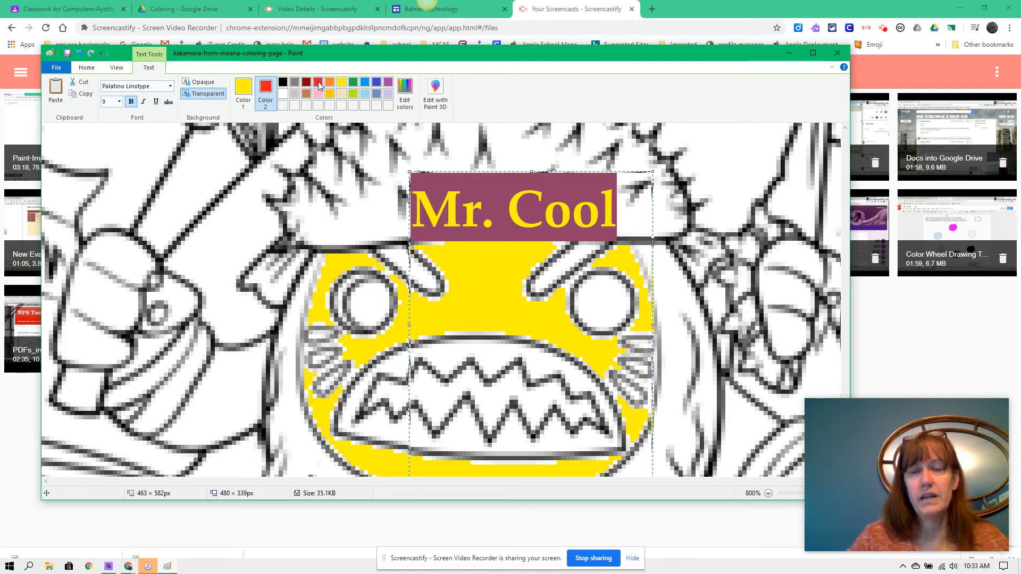
pyautogui.click(709, 167)
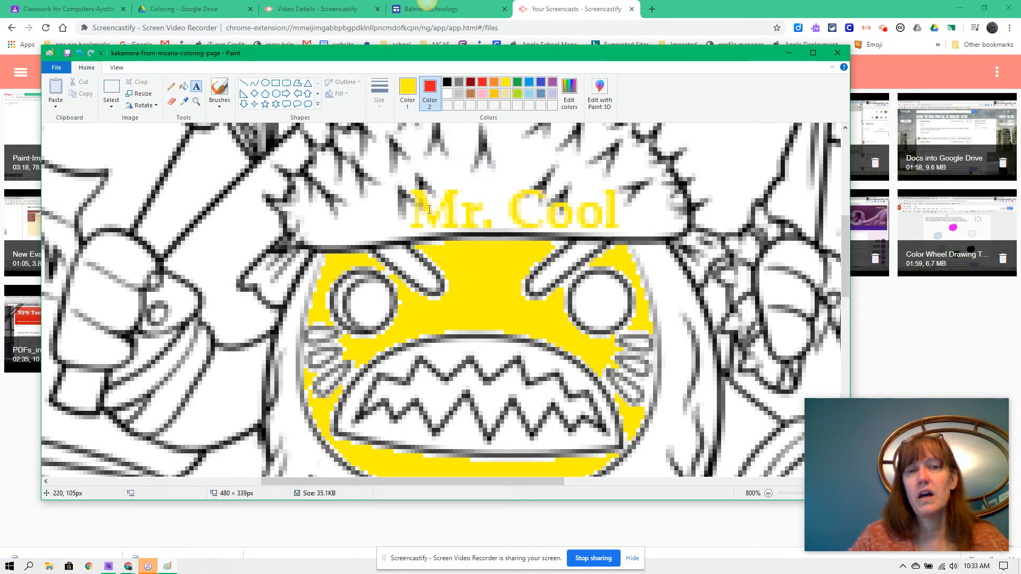
# - Try to reselect the placed "Mr. Cool" text for editing
pyautogui.click(491, 198)
pyautogui.doubleClick(494, 200)
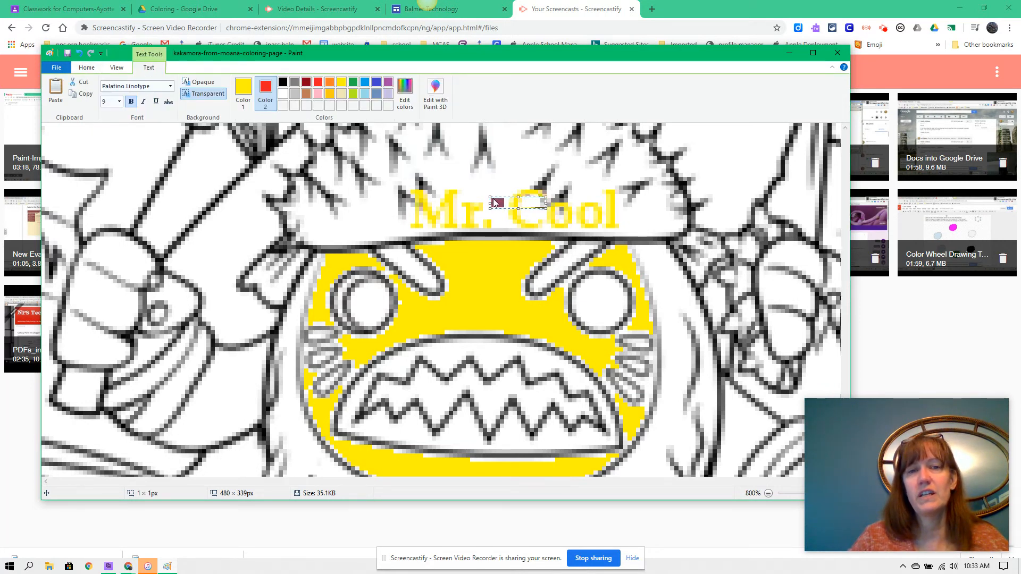